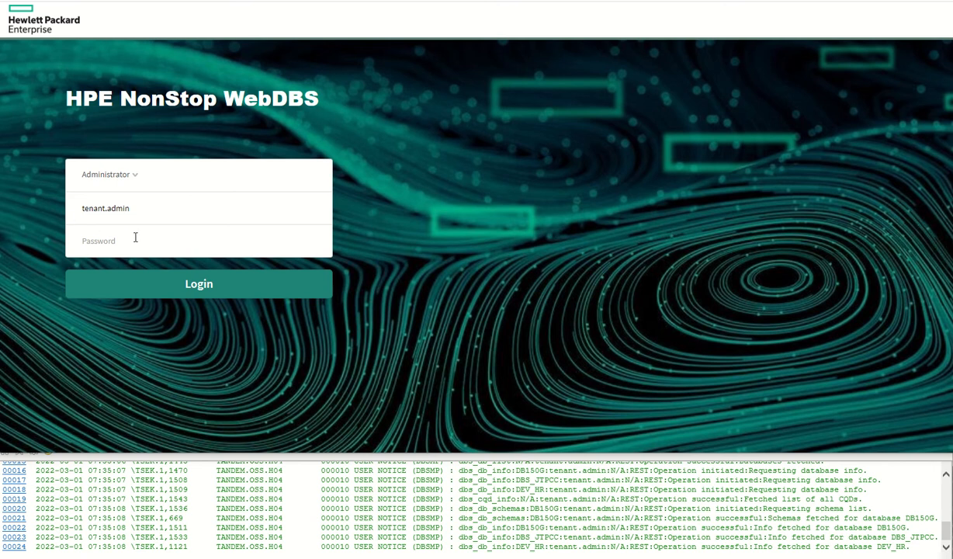
- Enter the administrator account password and log in to WebDBS as tenant.admin
click(103, 241)
text(***)
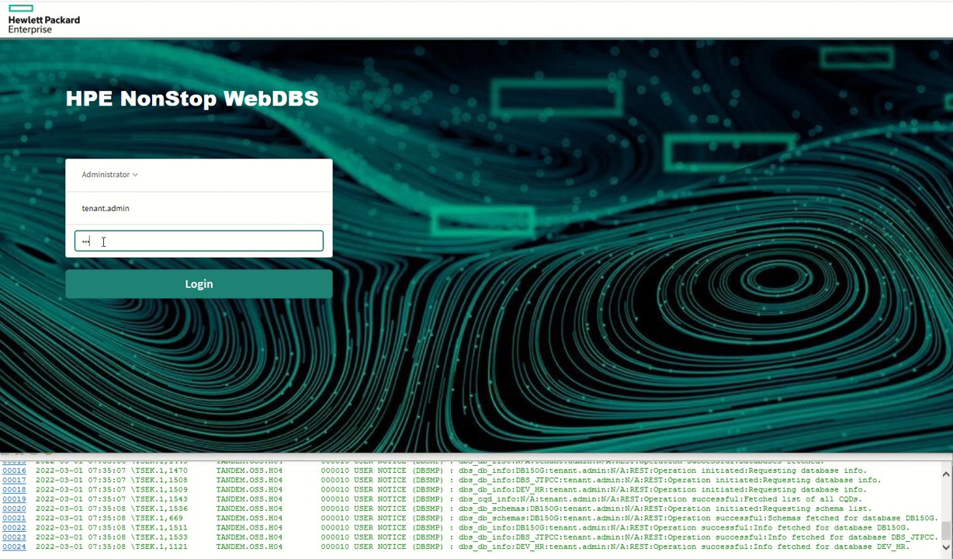
text(******)
click(176, 283)
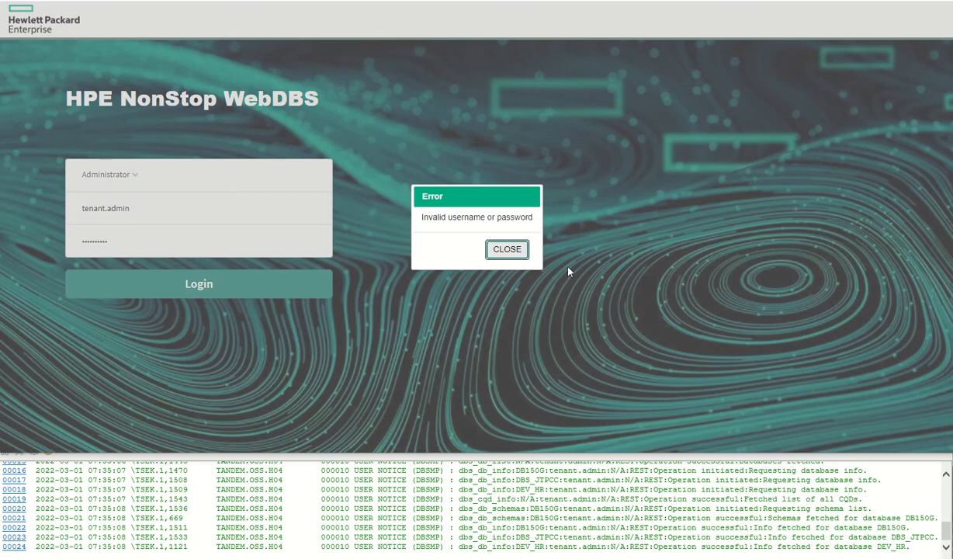
click(507, 249)
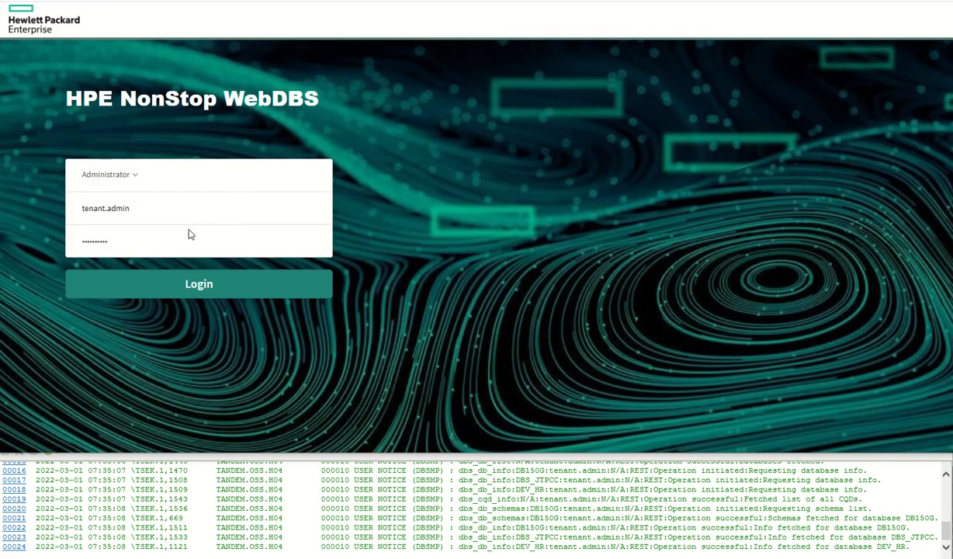
click(144, 237)
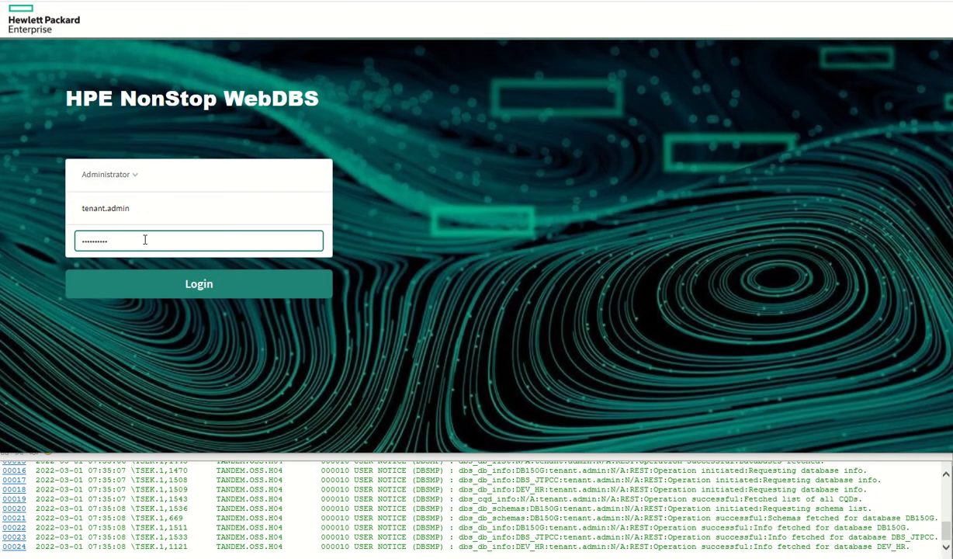
key(Return)
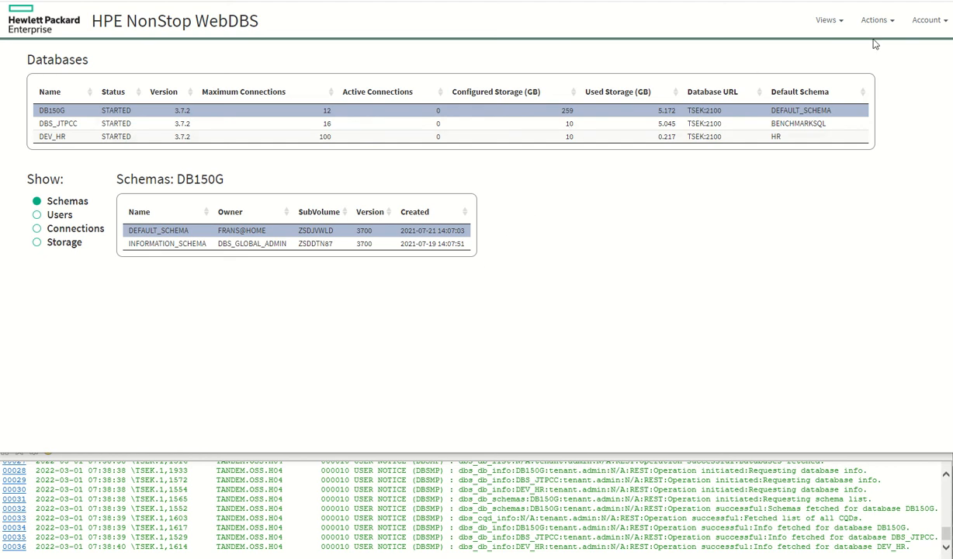
- Open the Create Database dialog and set the database name to dbs_test
click(893, 20)
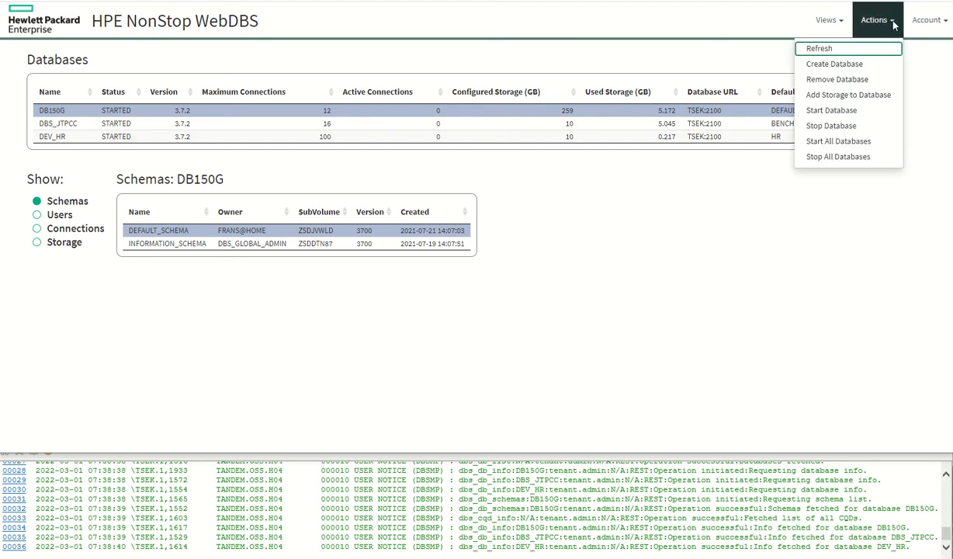
click(834, 64)
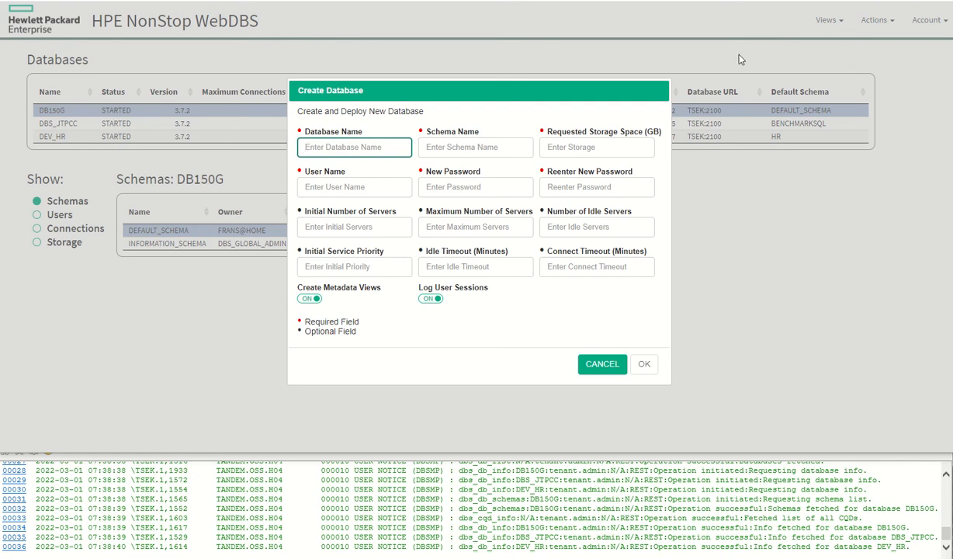
click(372, 149)
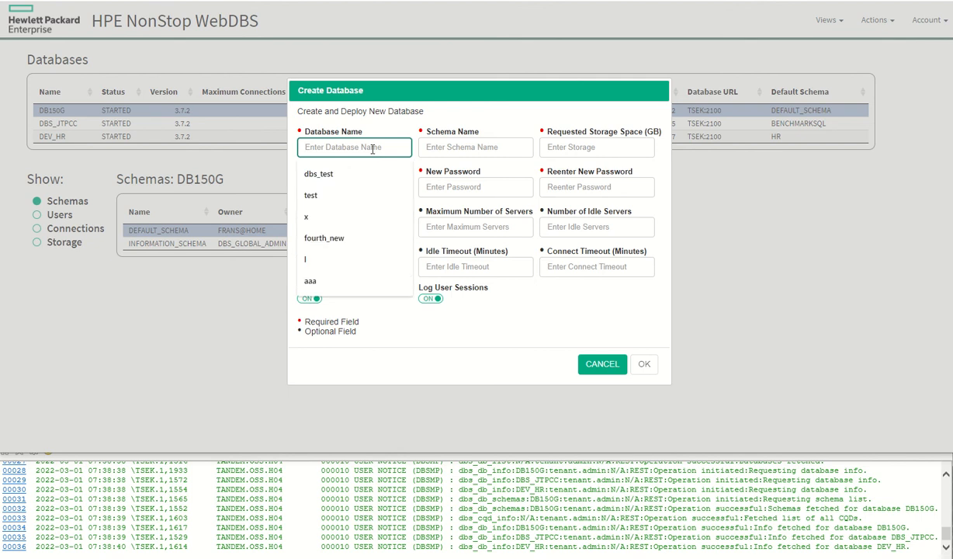
text(dbs_tes)
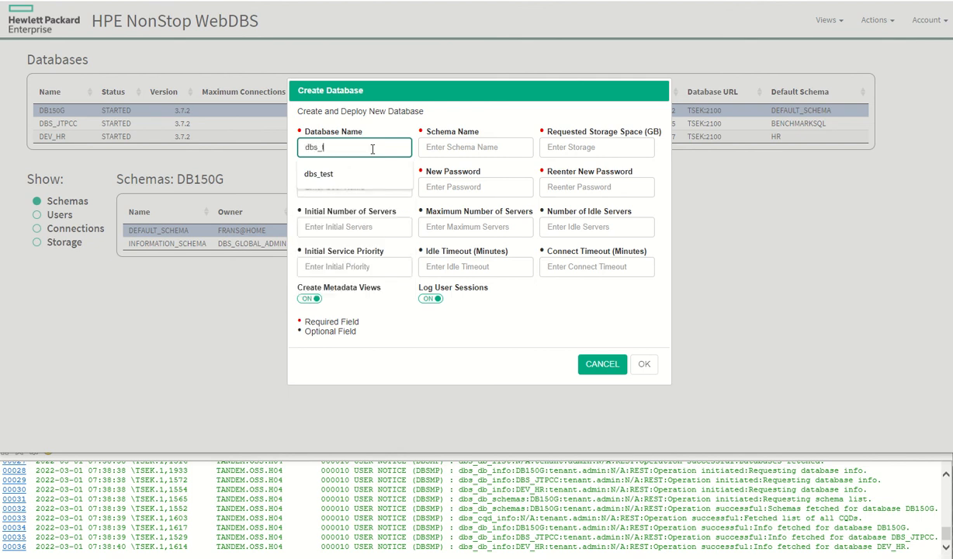
text(t)
key(Tab)
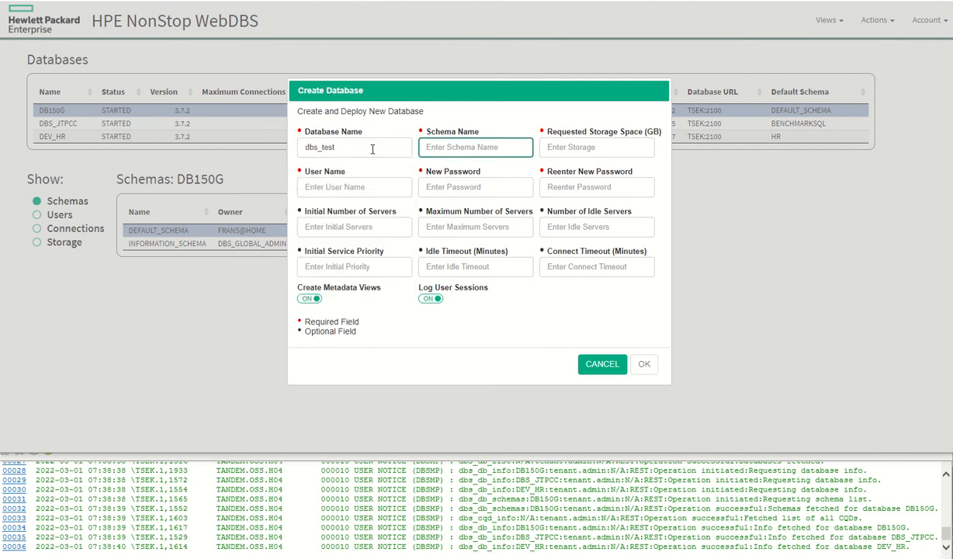
- Set the schema name to HR and the requested storage space to 10 GB
text(HR)
key(Tab)
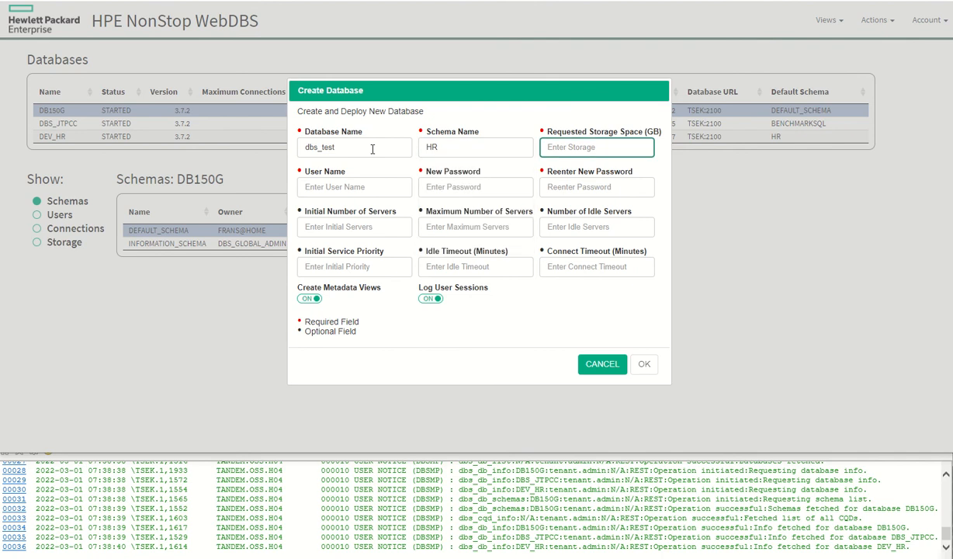
text(1)
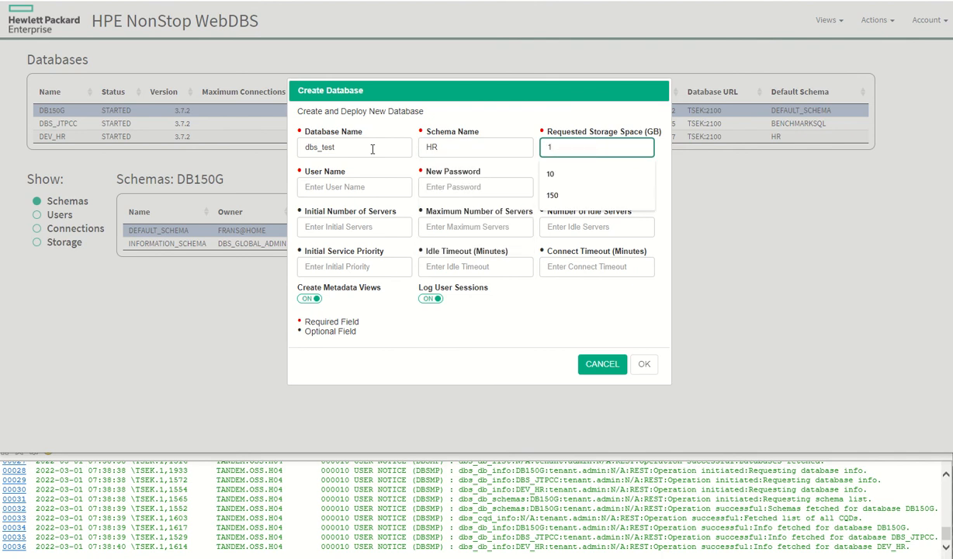
text(0)
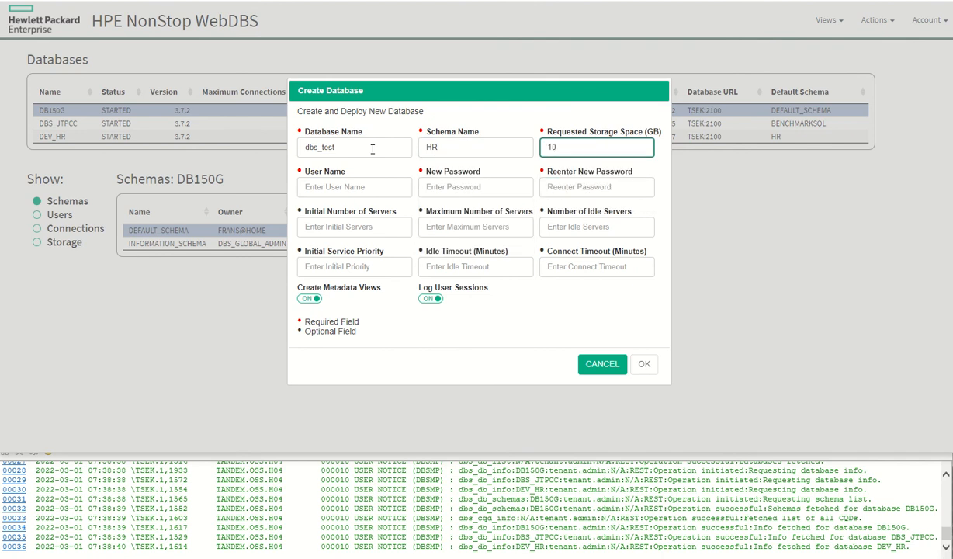
- Enter the database owner's user name in the User Name field
click(319, 187)
text(fra)
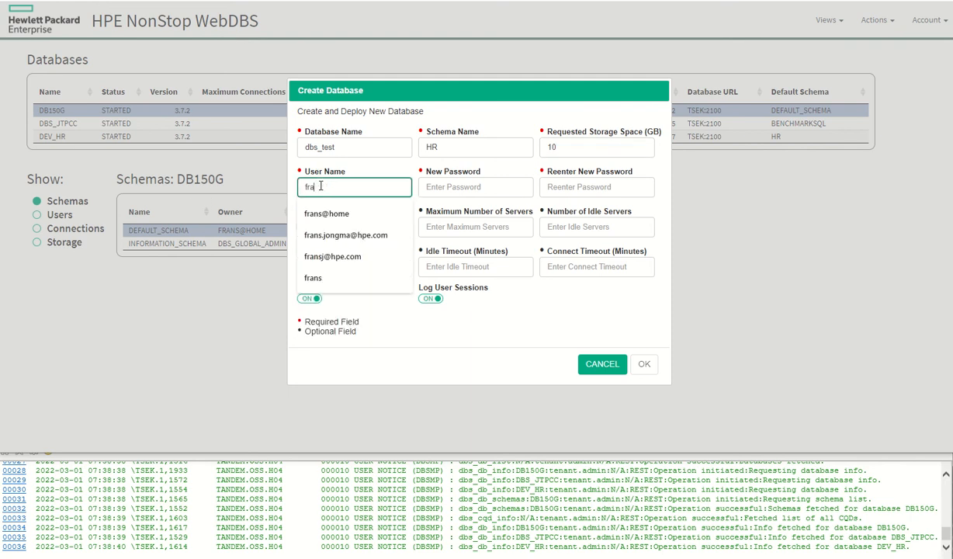
text(ns@home)
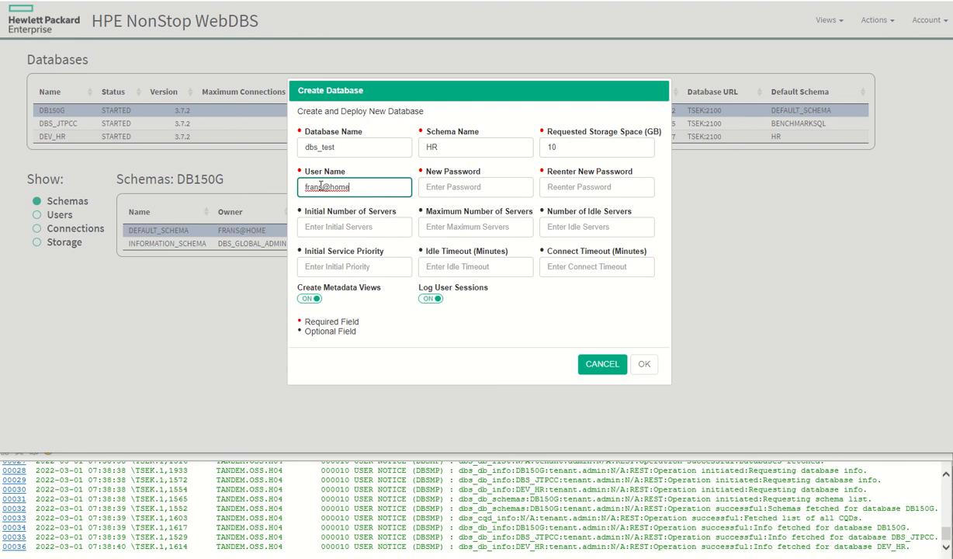
- Enter the new user password and re-enter it in the confirmation field
key(Tab)
text(•••••••)
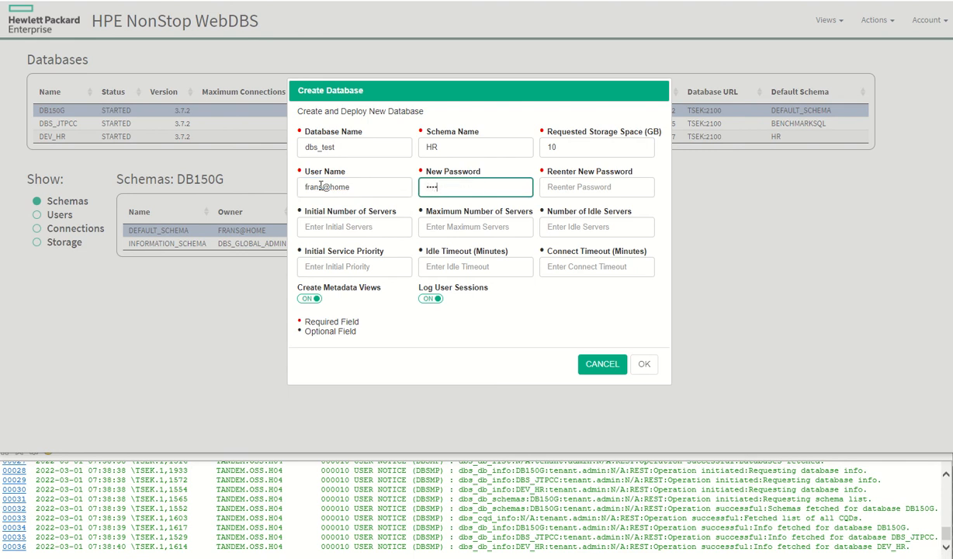
text(••••)
key(Tab)
text(•••••••••)
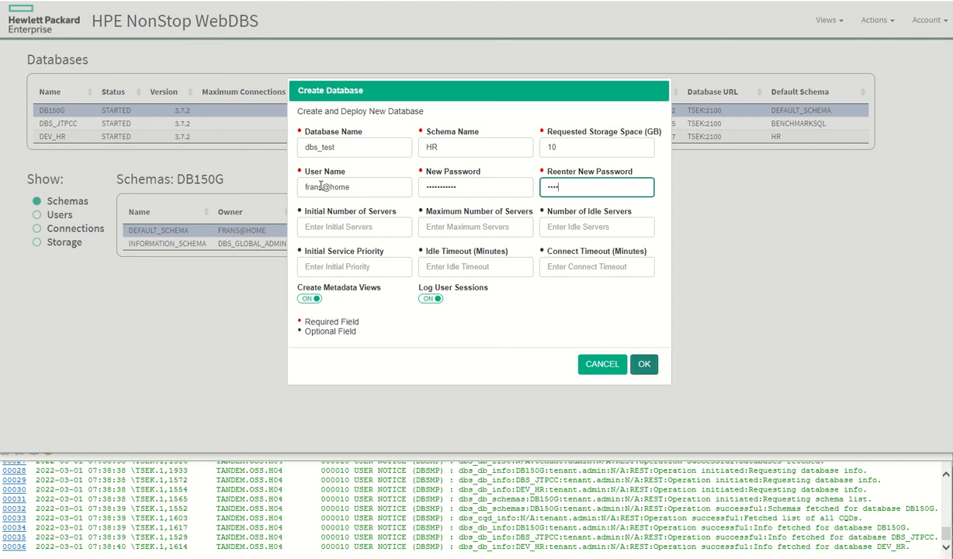
text(••)
key(Tab)
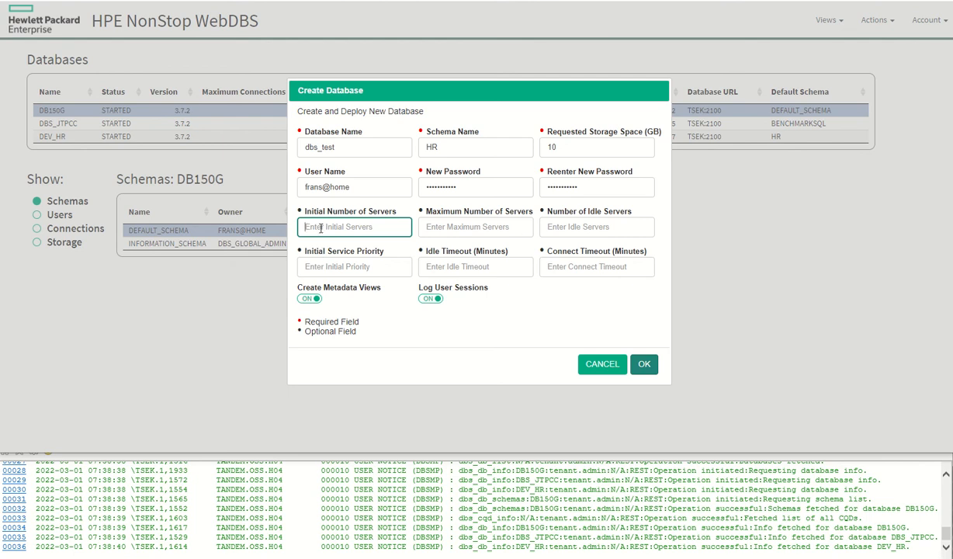
- Set initial servers to 2, maximum servers to 12, and idle servers to 2
click(320, 227)
click(380, 253)
click(475, 227)
click(469, 261)
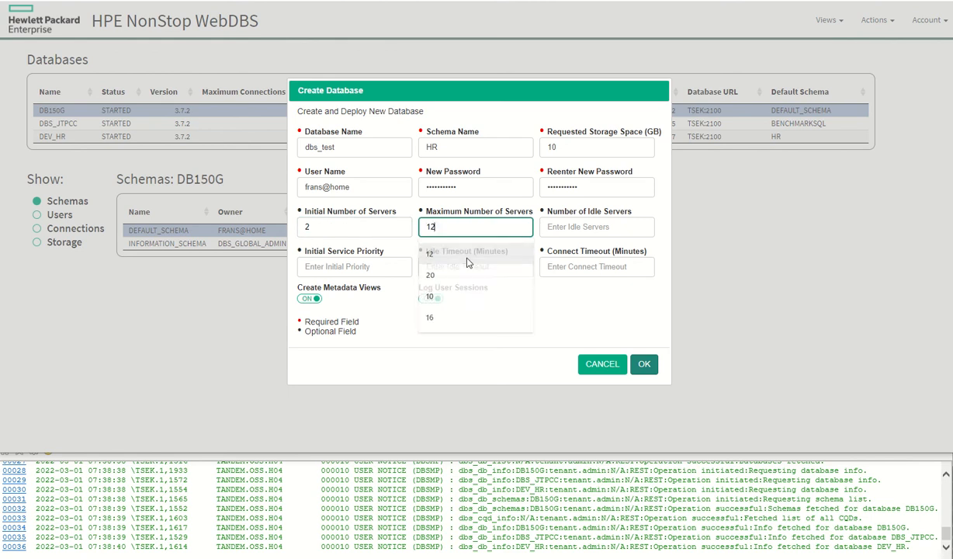
click(560, 227)
click(563, 259)
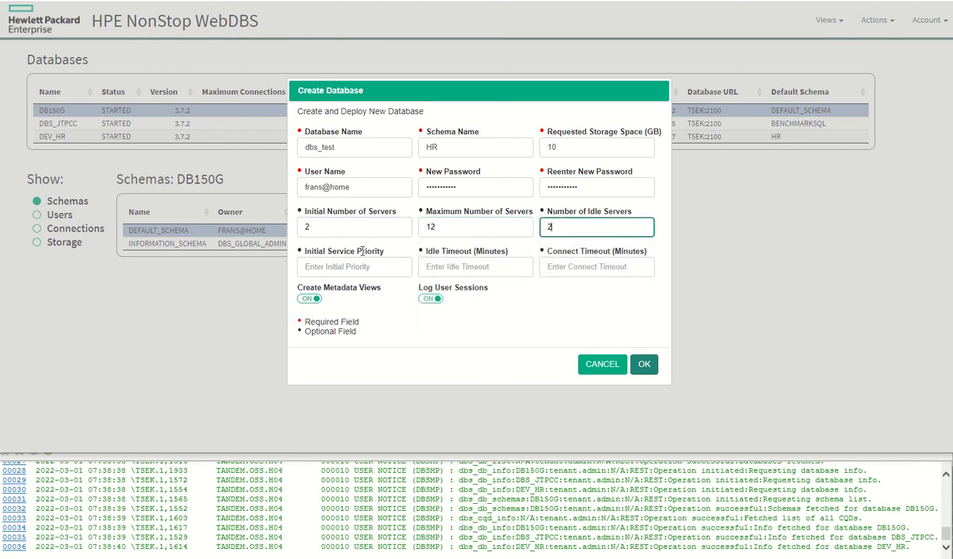
- Set service priority to 151, idle and connect timeouts to 30 minutes, and create the database
click(344, 257)
click(323, 295)
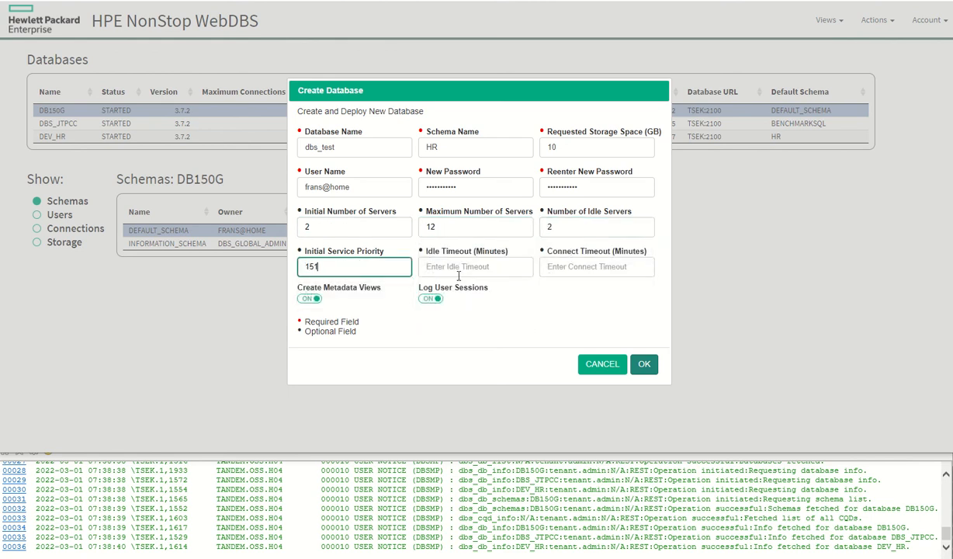
click(438, 265)
click(446, 300)
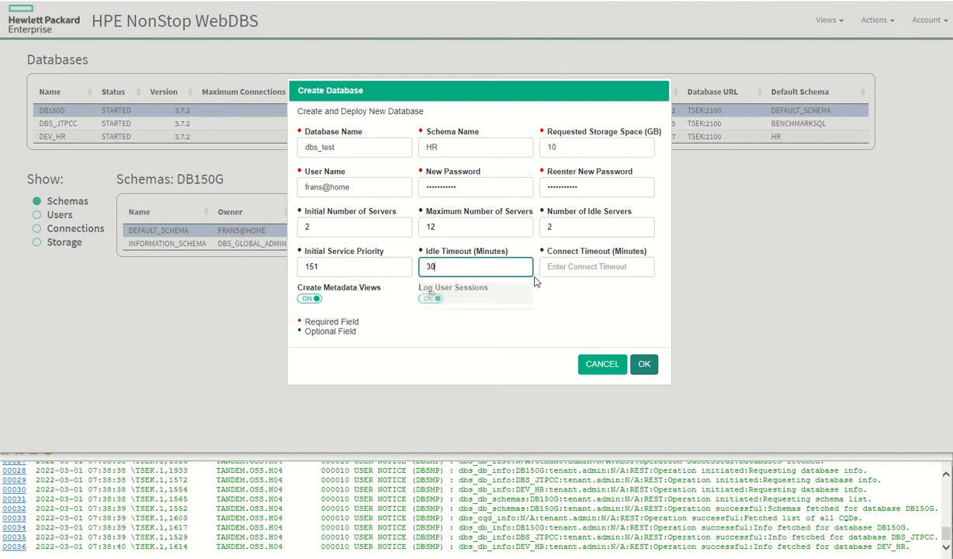
click(571, 266)
click(569, 296)
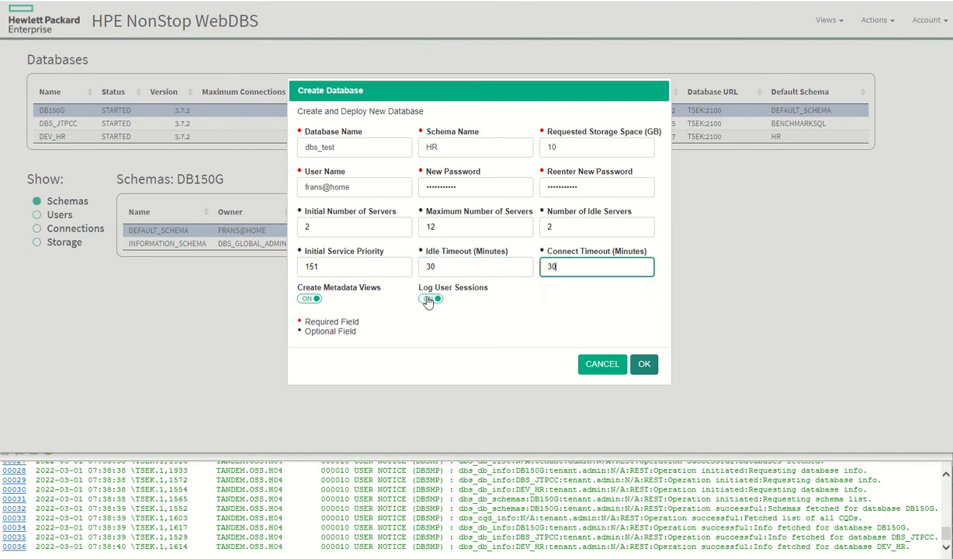
click(644, 364)
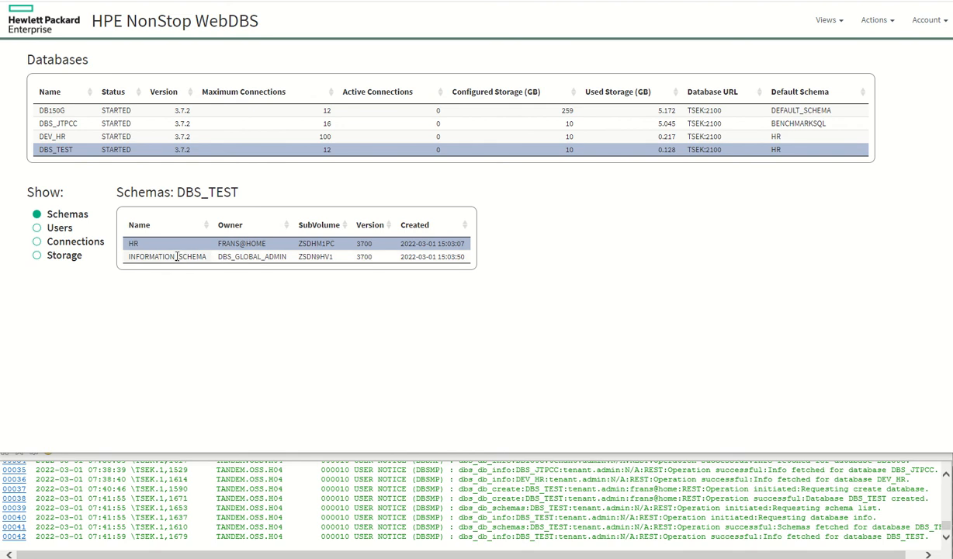
- Review the new DBS_TEST database's users, connections and storage details
click(36, 235)
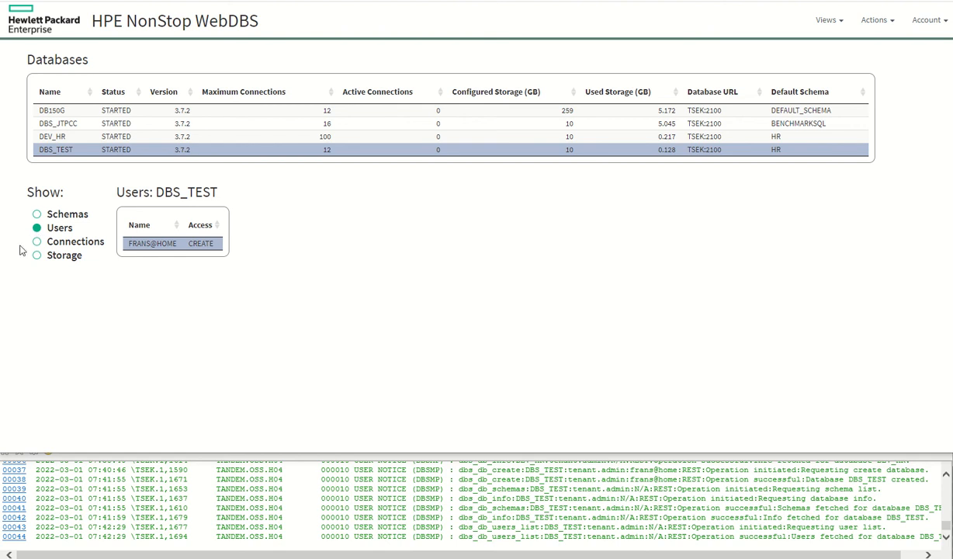
click(38, 243)
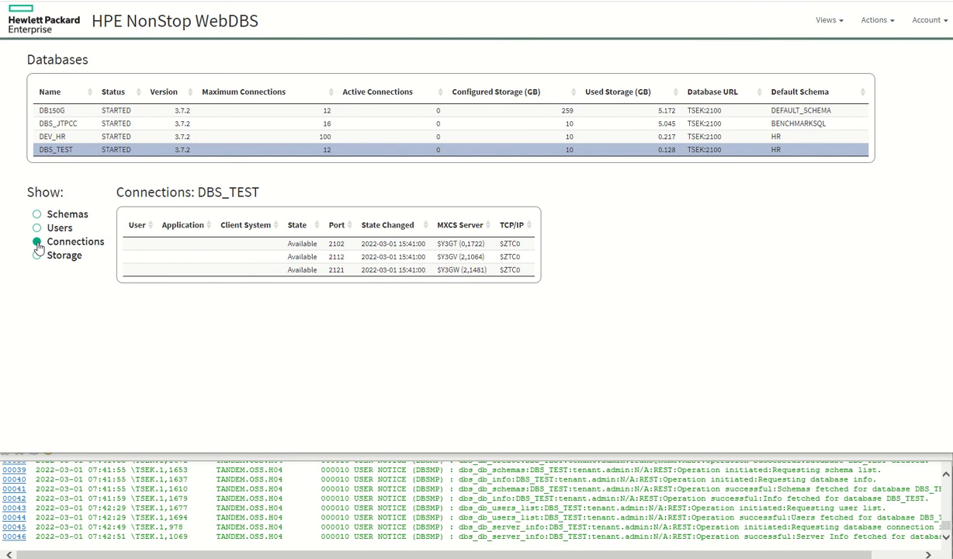
click(36, 258)
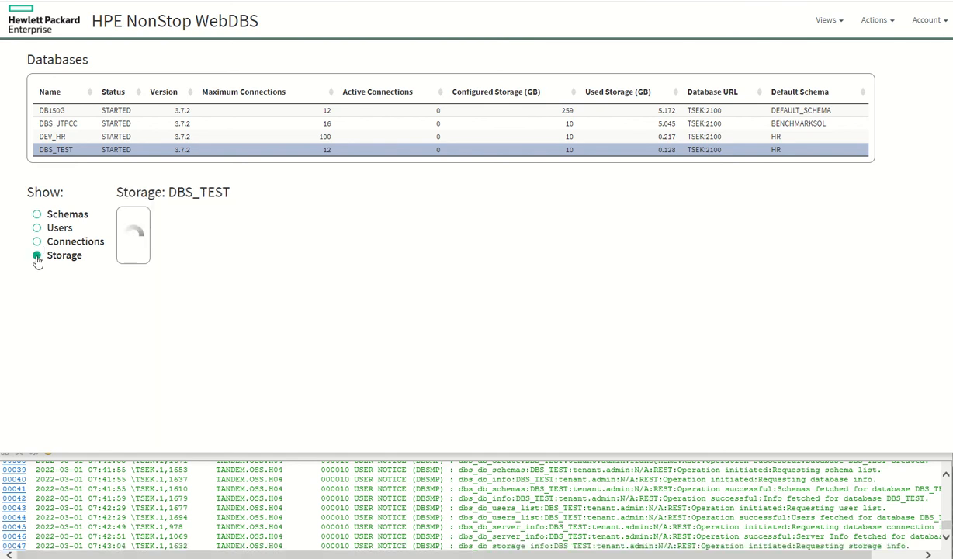